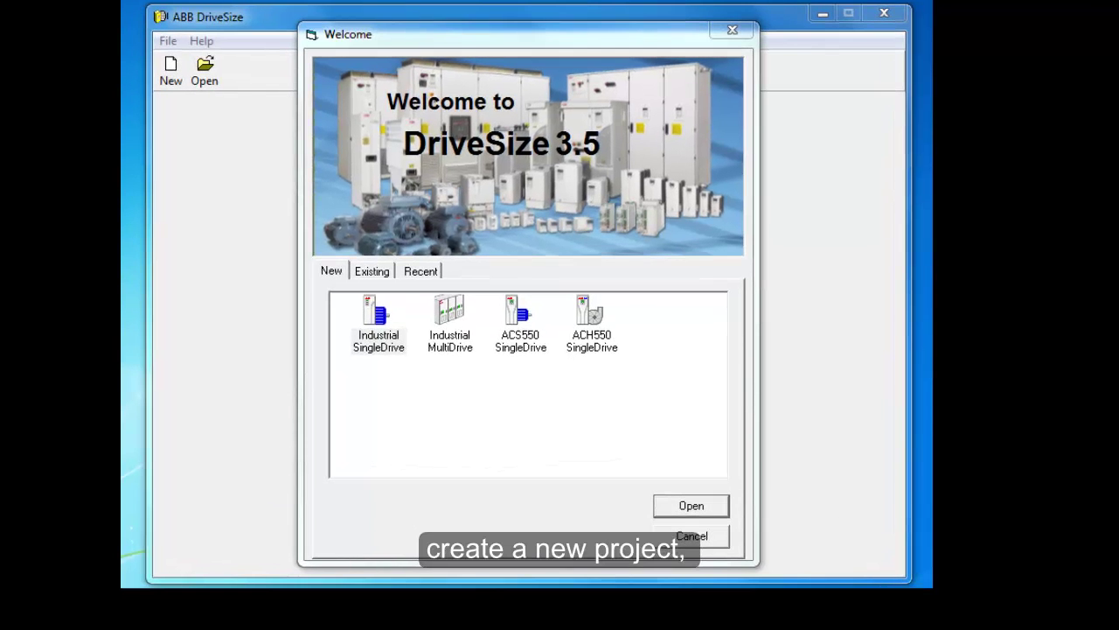
Step: Start an Industrial SingleDrive project with 500 MVA short-circuit power and 15000 V primary voltage
{"action": "left_click", "coordinate": [385, 329]}
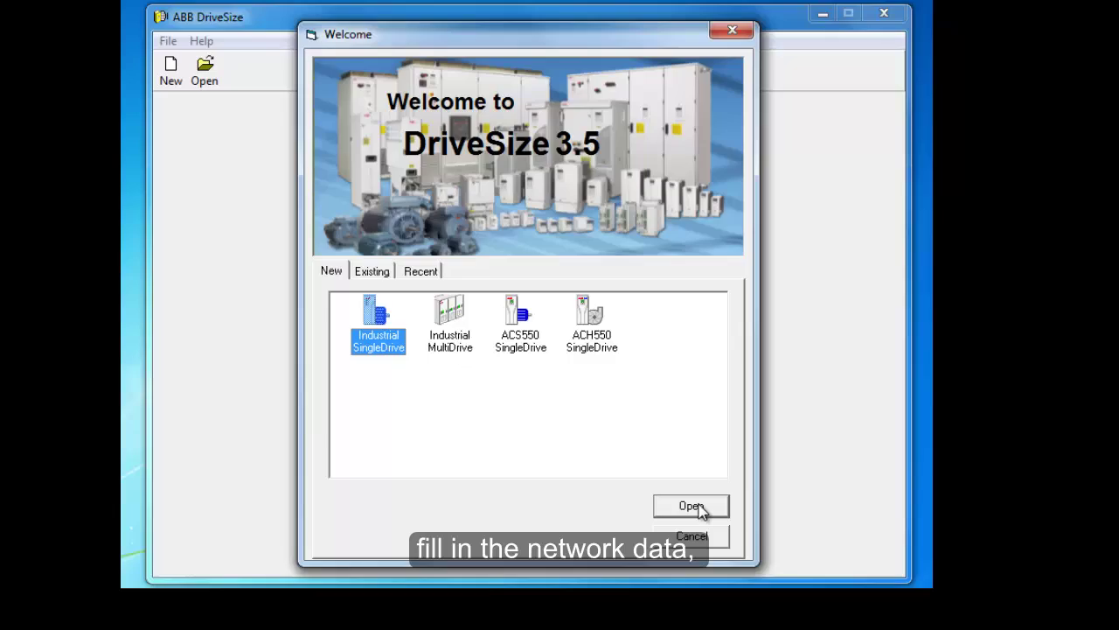
{"action": "left_click", "coordinate": [690, 506]}
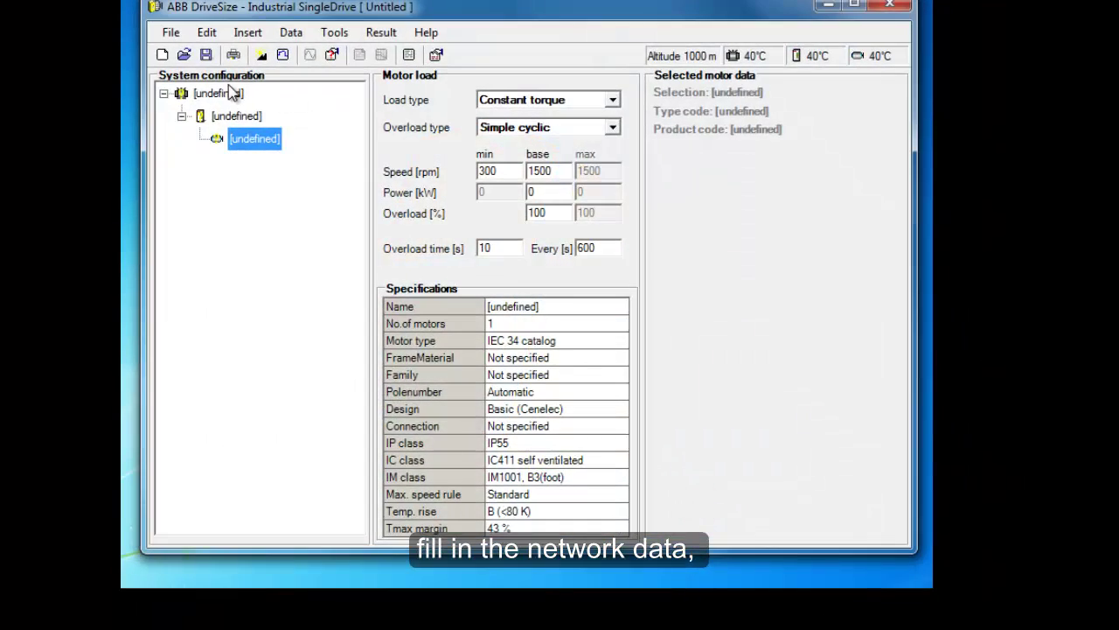
{"action": "left_click", "coordinate": [230, 94]}
{"action": "left_click_drag", "start_coordinate": [575, 121], "coordinate": [539, 125]}
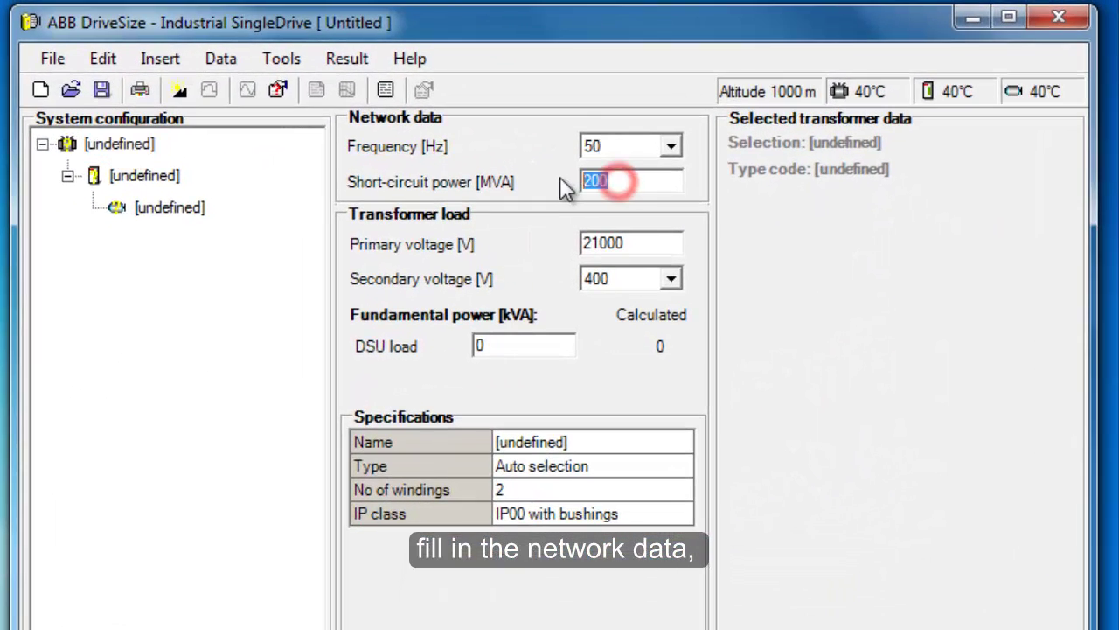
{"action": "type", "text": "500"}
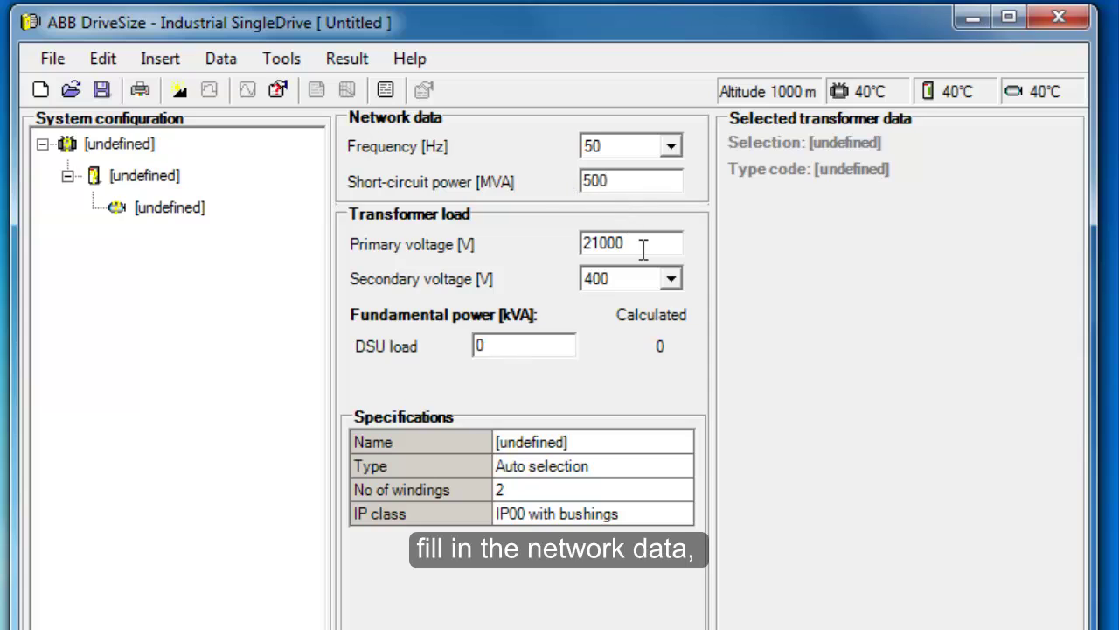
{"action": "double_click", "coordinate": [643, 245]}
{"action": "type", "text": "150"}
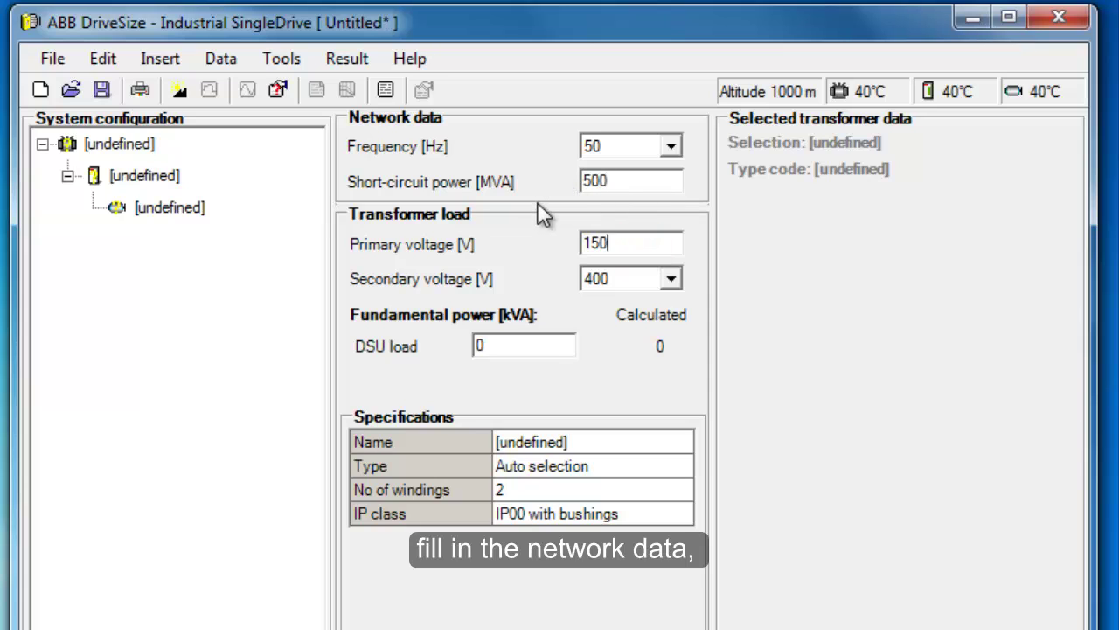
{"action": "type", "text": "00"}
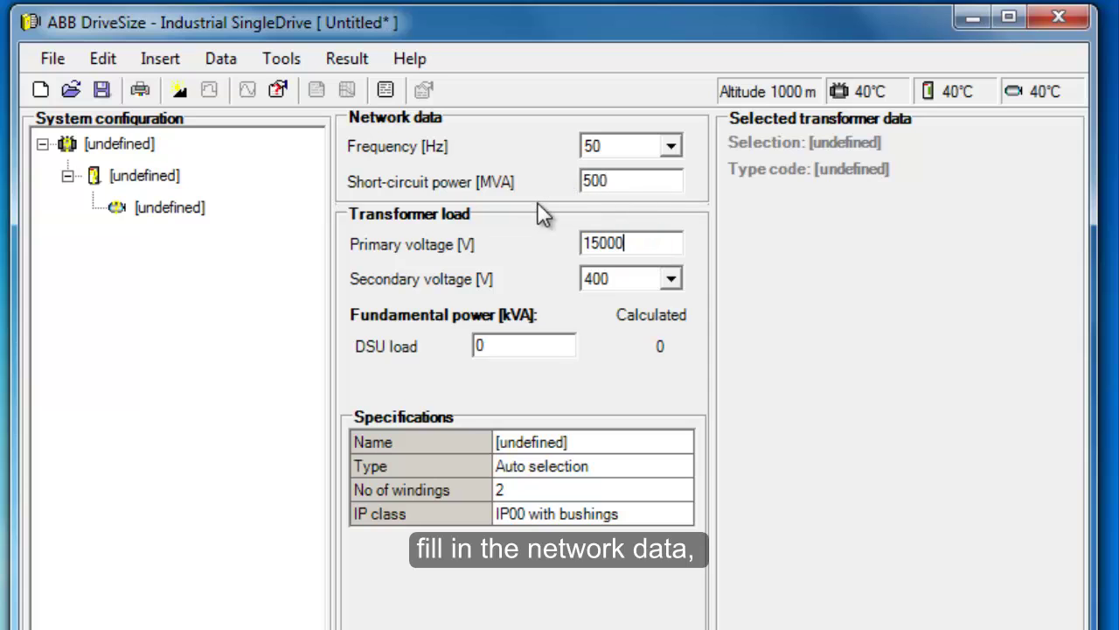
Step: Set the motor load to Const. torque/power with 1000 rpm minimum and 2000 rpm base speed
{"action": "left_click", "coordinate": [171, 210]}
{"action": "left_click", "coordinate": [670, 154]}
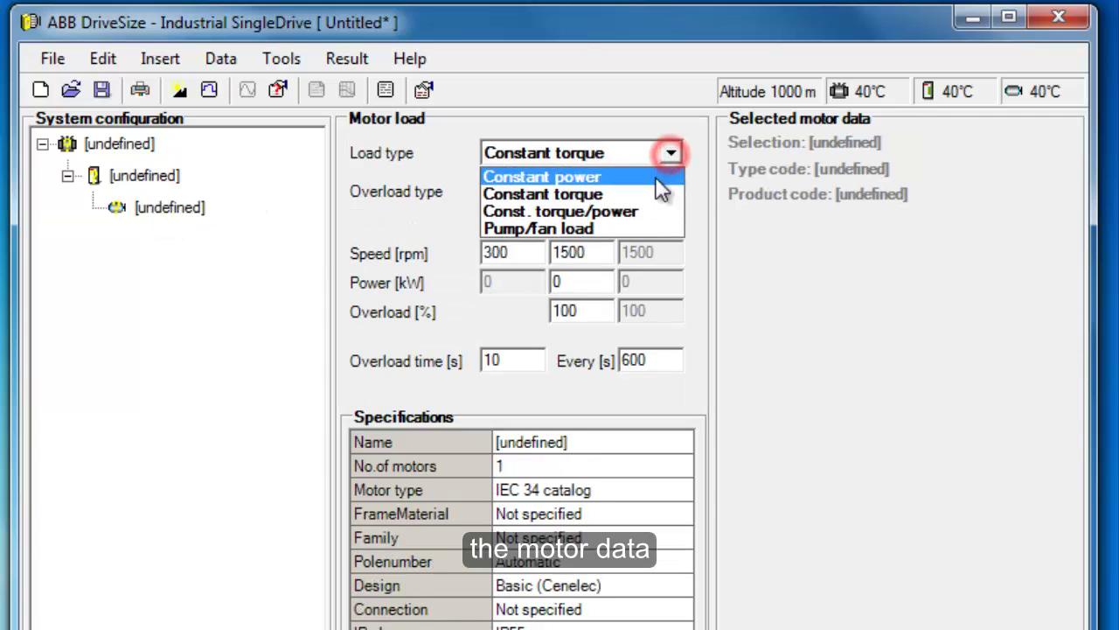
{"action": "left_click", "coordinate": [639, 213]}
{"action": "left_click", "coordinate": [526, 251]}
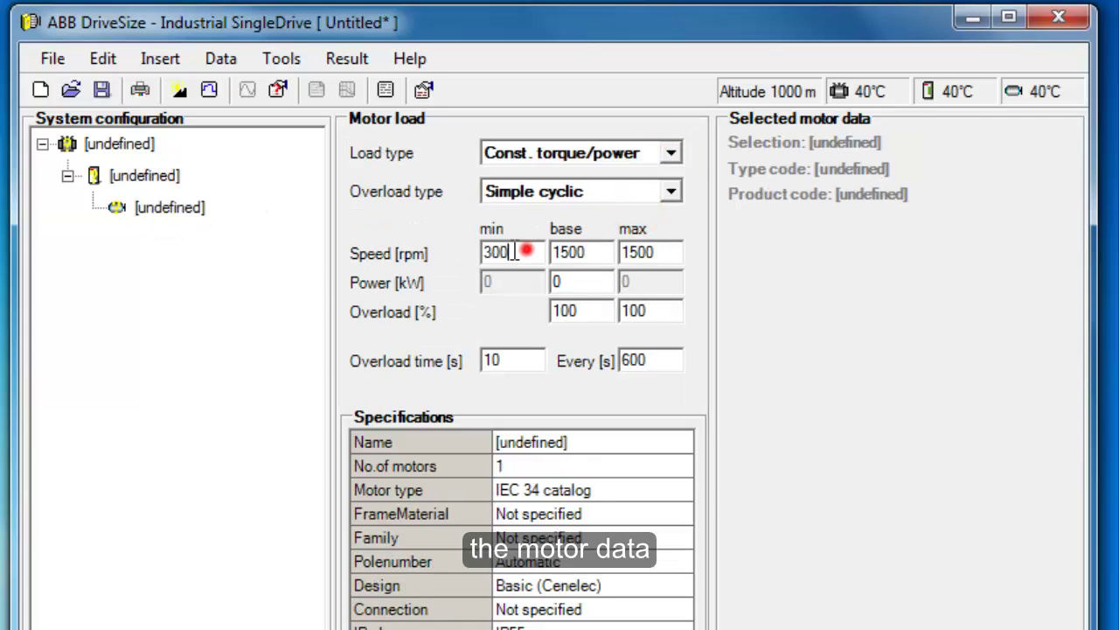
{"action": "left_click_drag", "start_coordinate": [525, 251], "coordinate": [472, 250]}
{"action": "type", "text": "10"}
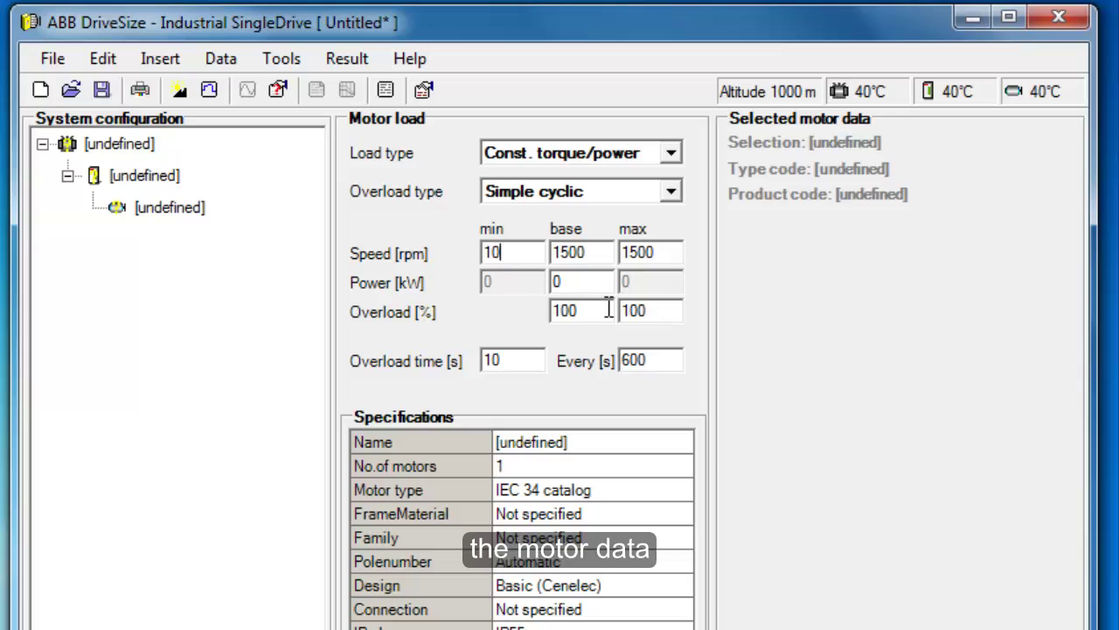
{"action": "type", "text": "00"}
{"action": "left_click_drag", "start_coordinate": [591, 253], "coordinate": [529, 251]}
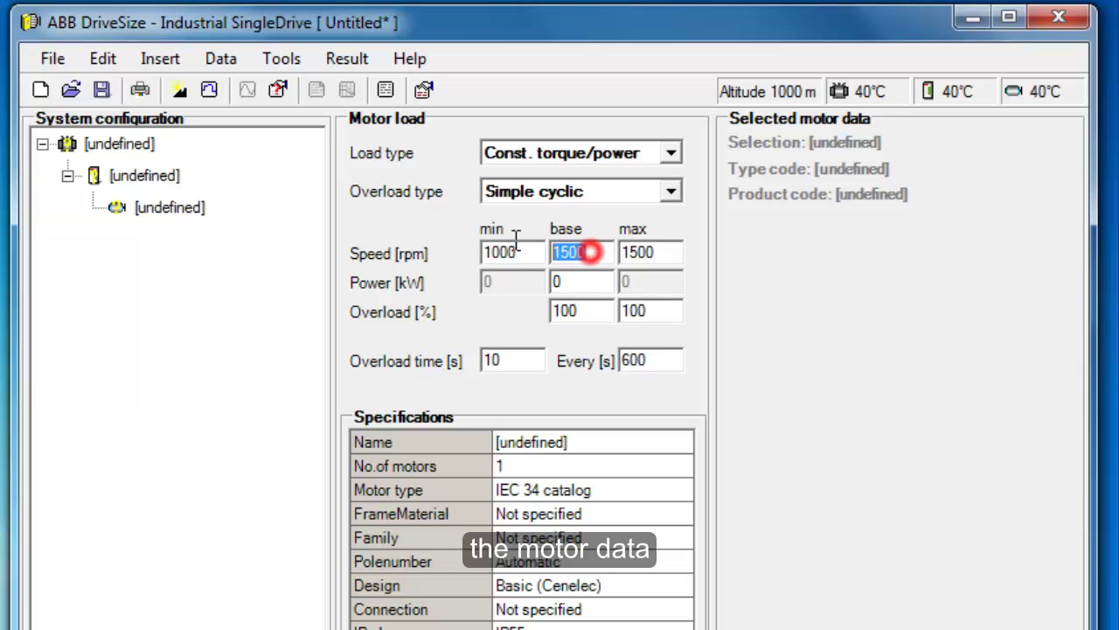
{"action": "type", "text": "2000"}
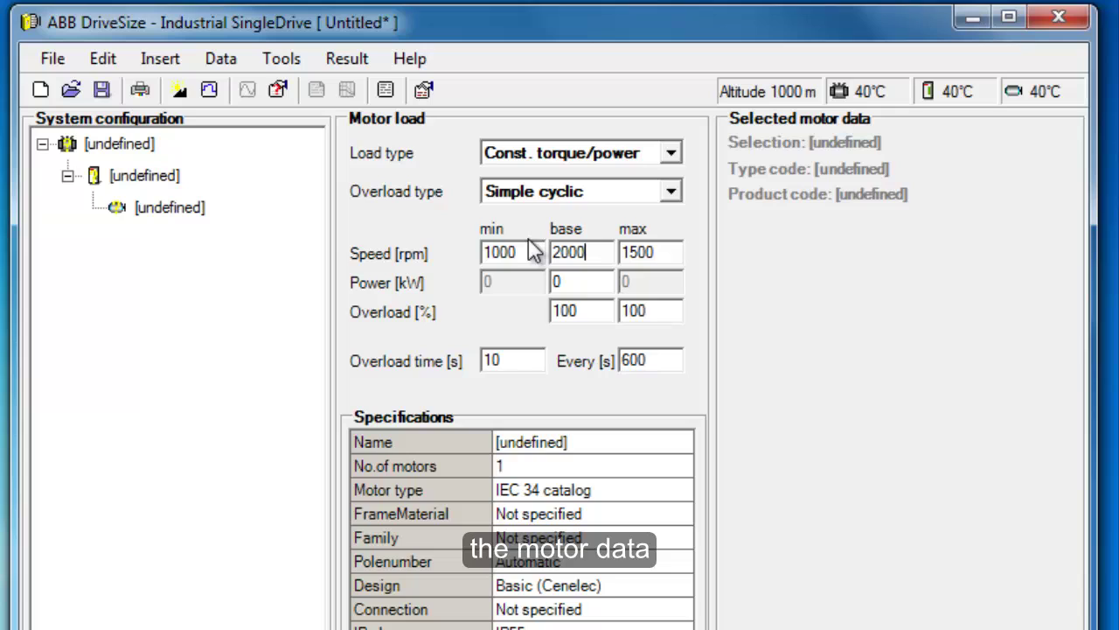
Step: Set 2300 rpm maximum speed and 75 kW base power, then dimension the whole system
{"action": "left_click", "coordinate": [672, 258]}
{"action": "left_click_drag", "start_coordinate": [660, 254], "coordinate": [623, 254]}
{"action": "type", "text": "2300"}
{"action": "left_click_drag", "start_coordinate": [589, 277], "coordinate": [530, 275]}
{"action": "type", "text": "75"}
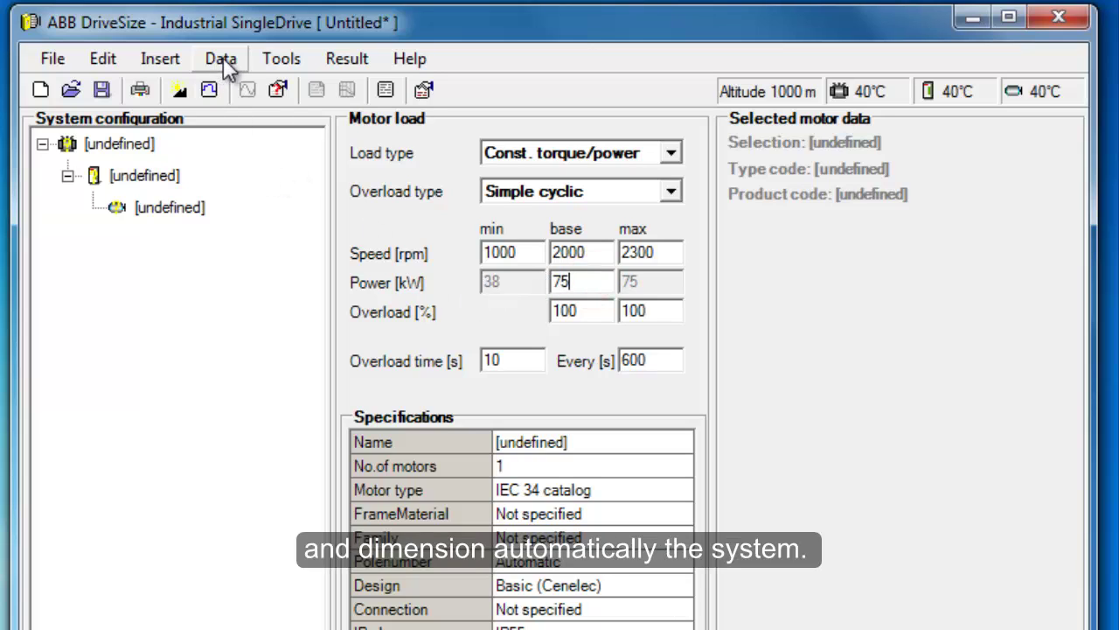
{"action": "left_click", "coordinate": [267, 60]}
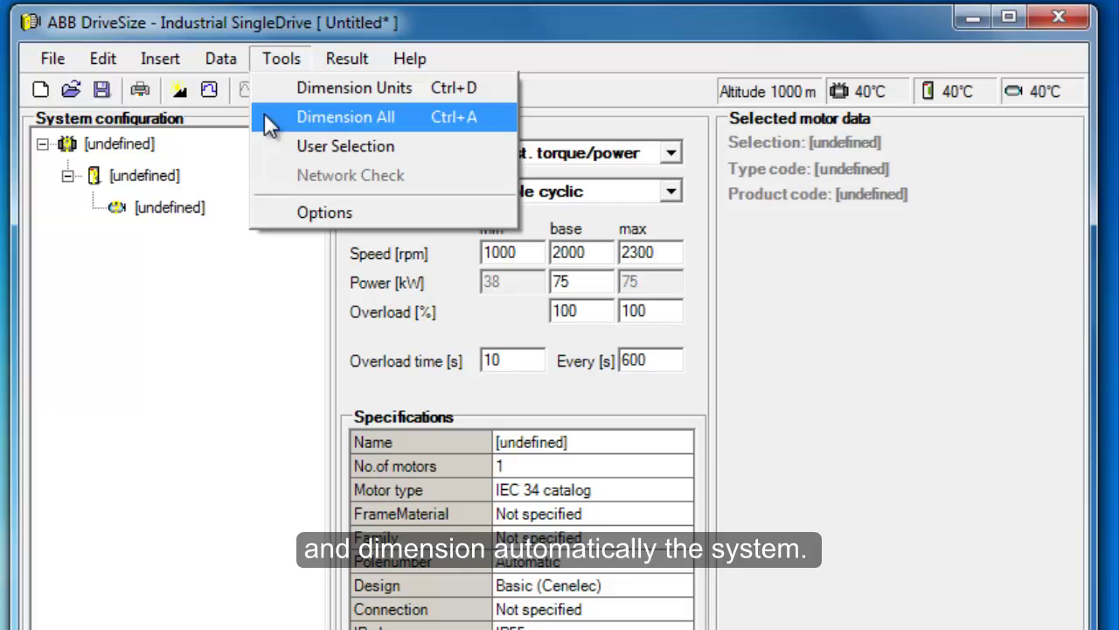
{"action": "left_click", "coordinate": [263, 115]}
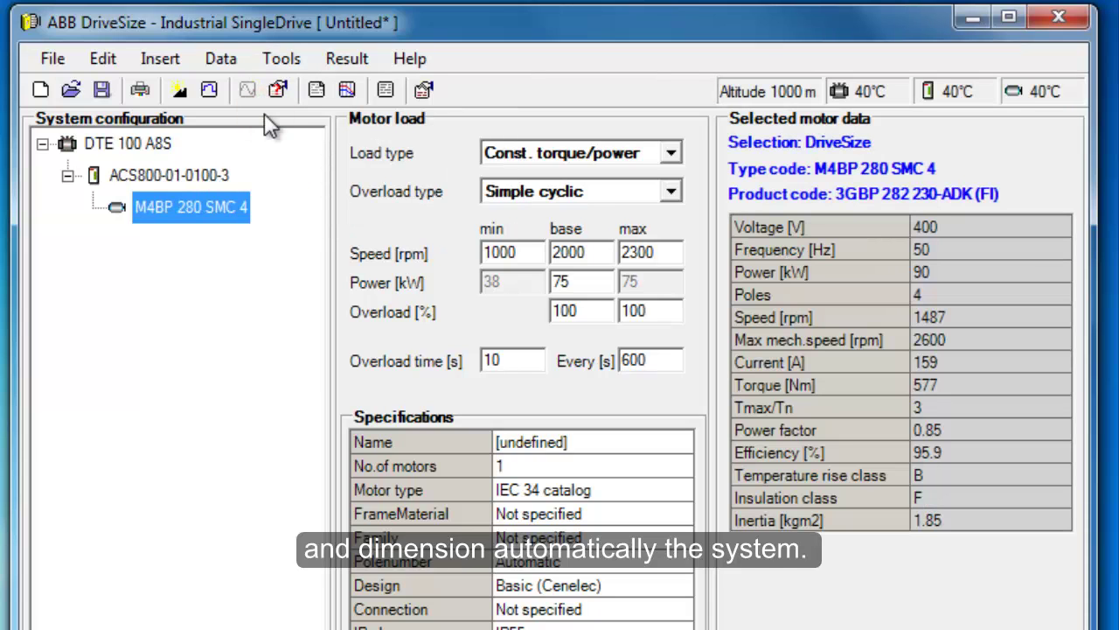
Step: Insert a second drive-and-motor feeder and select its undefined motor
{"action": "left_click", "coordinate": [160, 59]}
{"action": "left_click", "coordinate": [164, 82]}
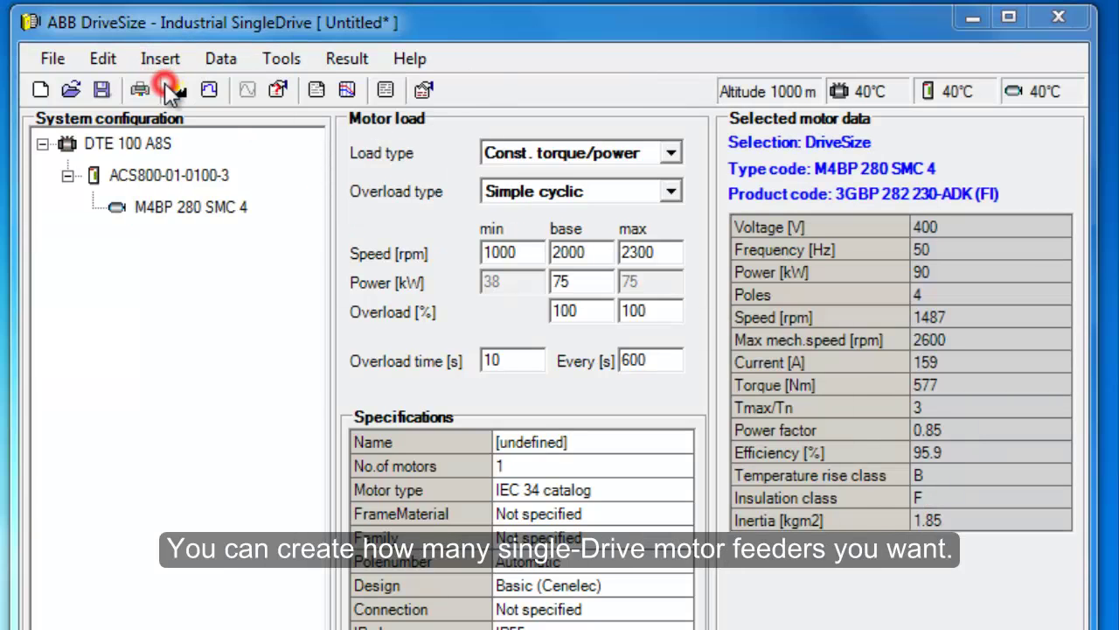
{"action": "left_click", "coordinate": [626, 496]}
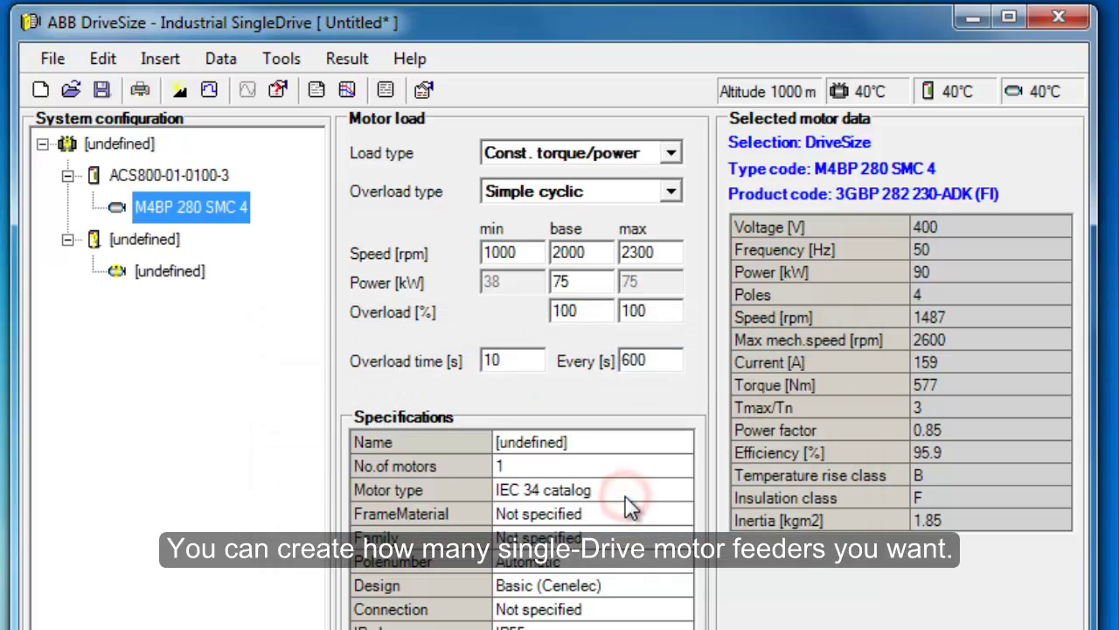
{"action": "left_click", "coordinate": [175, 272]}
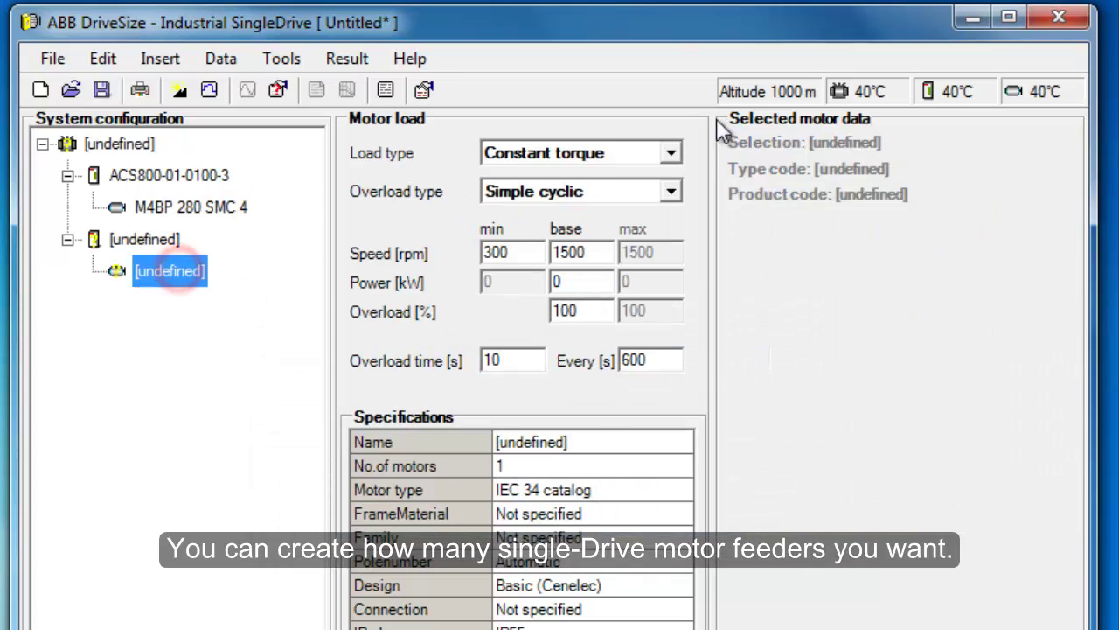
Step: Give the new motor a Const. torque/power load with 1000 rpm minimum and 3000 rpm maximum speed
{"action": "left_click", "coordinate": [670, 153]}
{"action": "left_click", "coordinate": [654, 210]}
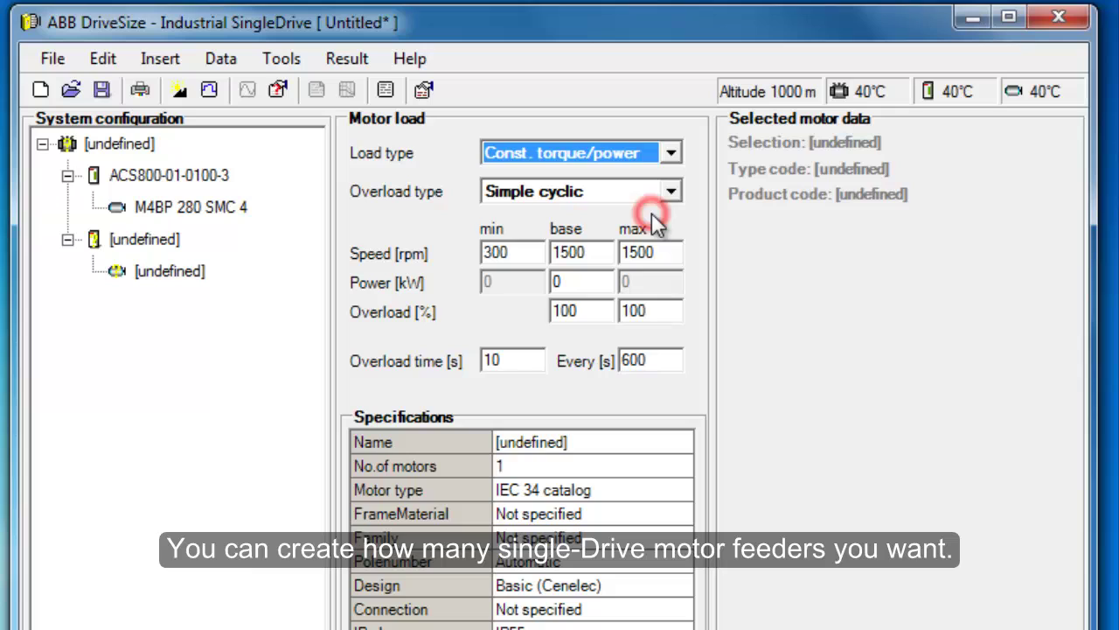
{"action": "double_click", "coordinate": [516, 252]}
{"action": "key", "text": "BackSpace"}
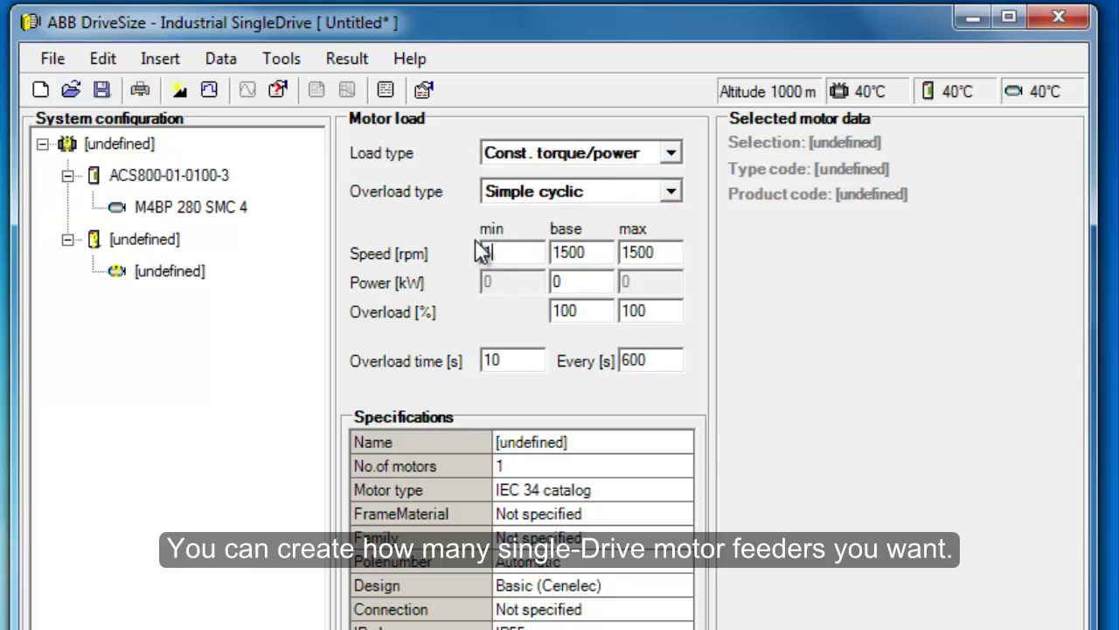
{"action": "type", "text": "1000"}
{"action": "double_click", "coordinate": [667, 251]}
{"action": "type", "text": "3000"}
Step: Set 110 kW base power and dimension all drives and motors
{"action": "double_click", "coordinate": [591, 283]}
{"action": "type", "text": "110"}
{"action": "left_click", "coordinate": [271, 58]}
{"action": "left_click", "coordinate": [257, 111]}
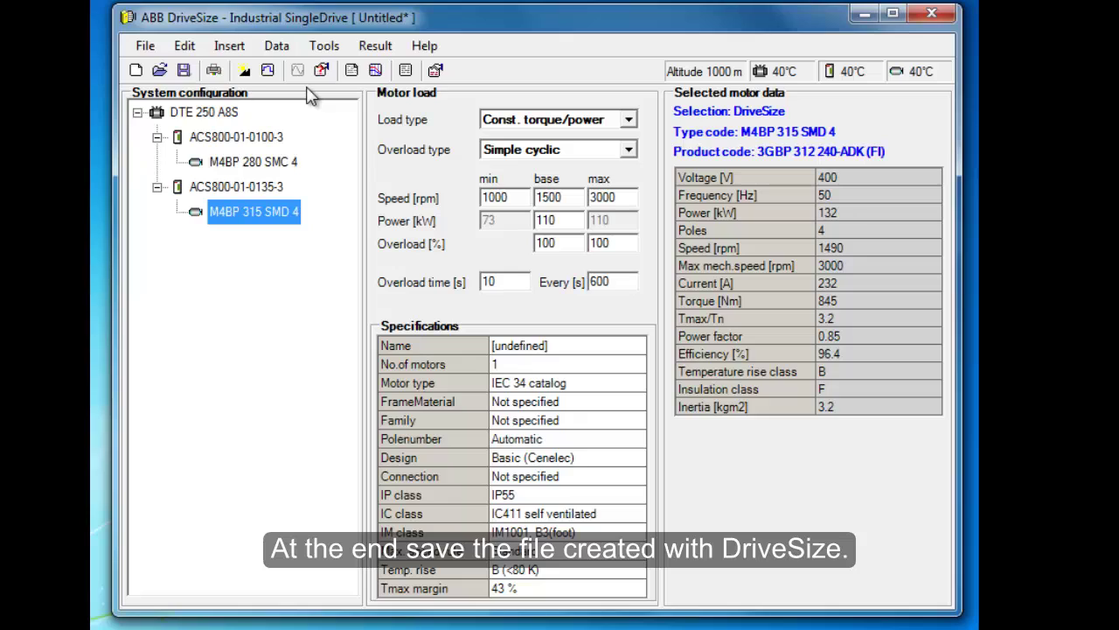
Step: Save the project as Motor_group_1.ac on the desktop and close DriveSize
{"action": "left_click", "coordinate": [143, 48]}
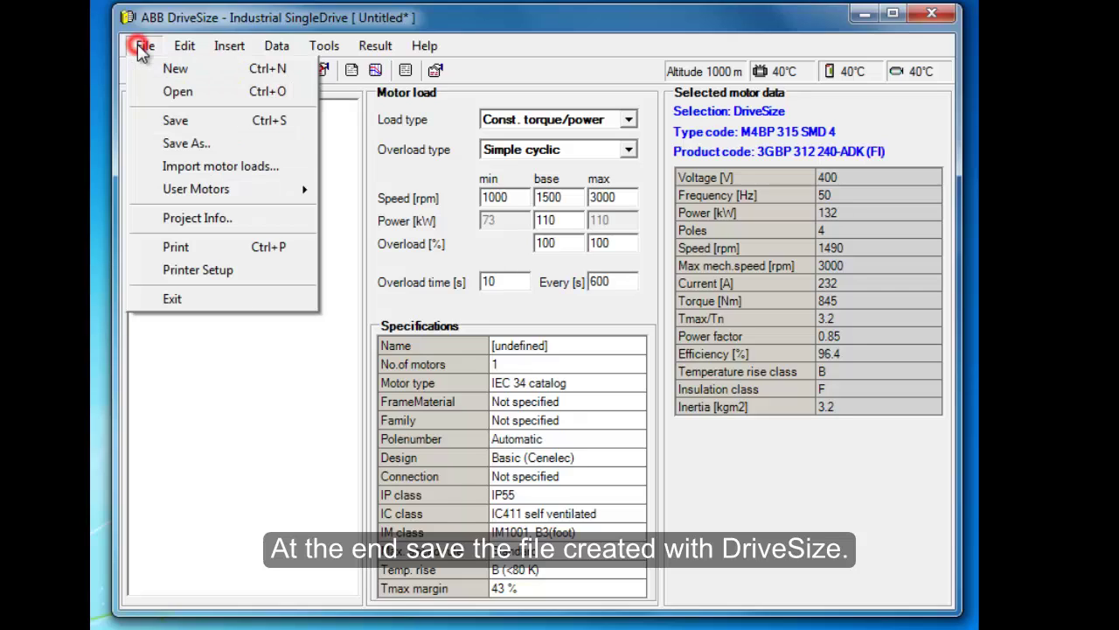
{"action": "left_click", "coordinate": [151, 143]}
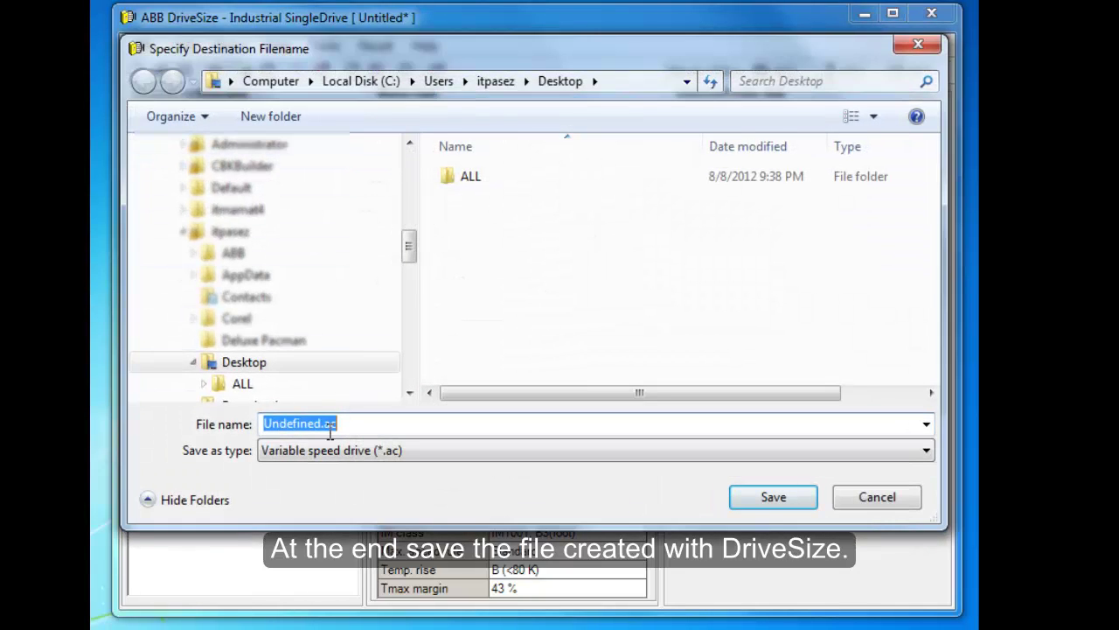
{"action": "type", "text": "Mo"}
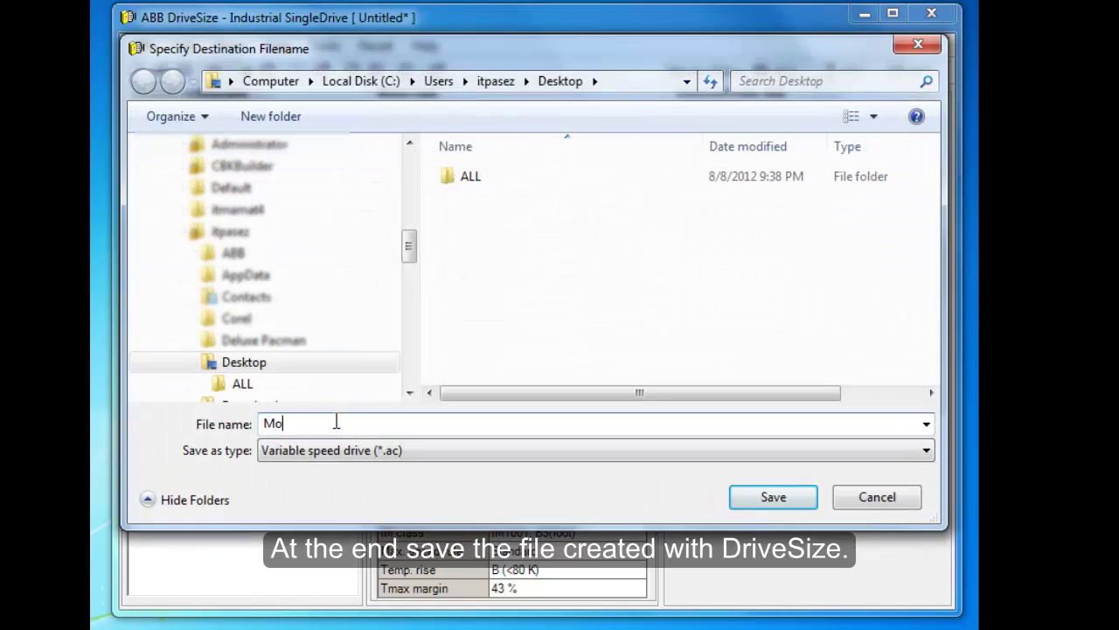
{"action": "type", "text": "tor_group_1"}
{"action": "left_click", "coordinate": [759, 499]}
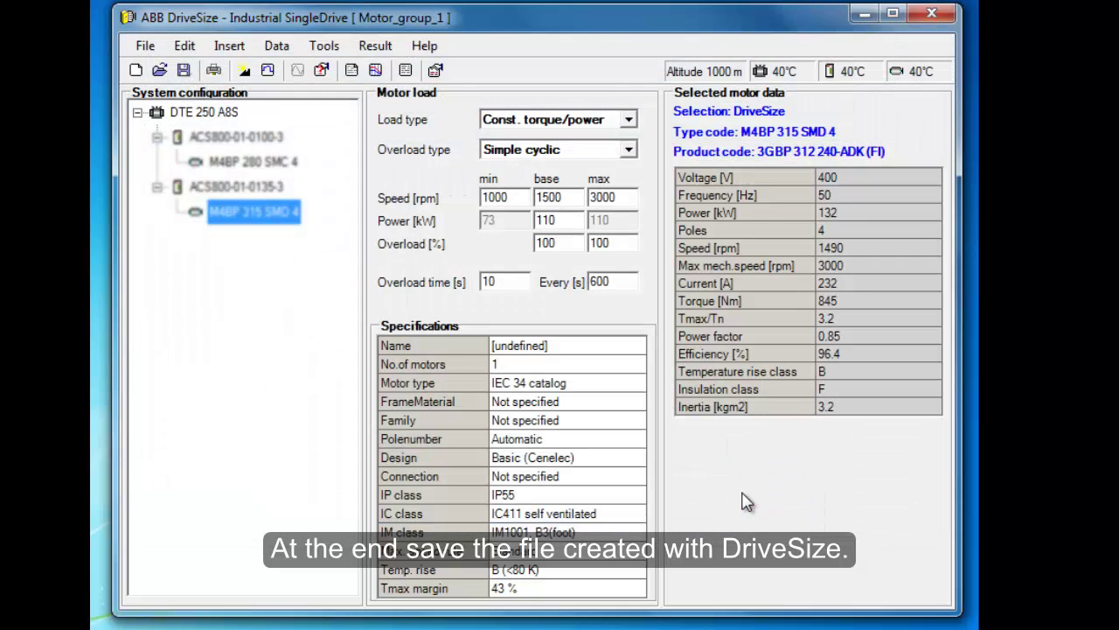
{"action": "left_click", "coordinate": [932, 15]}
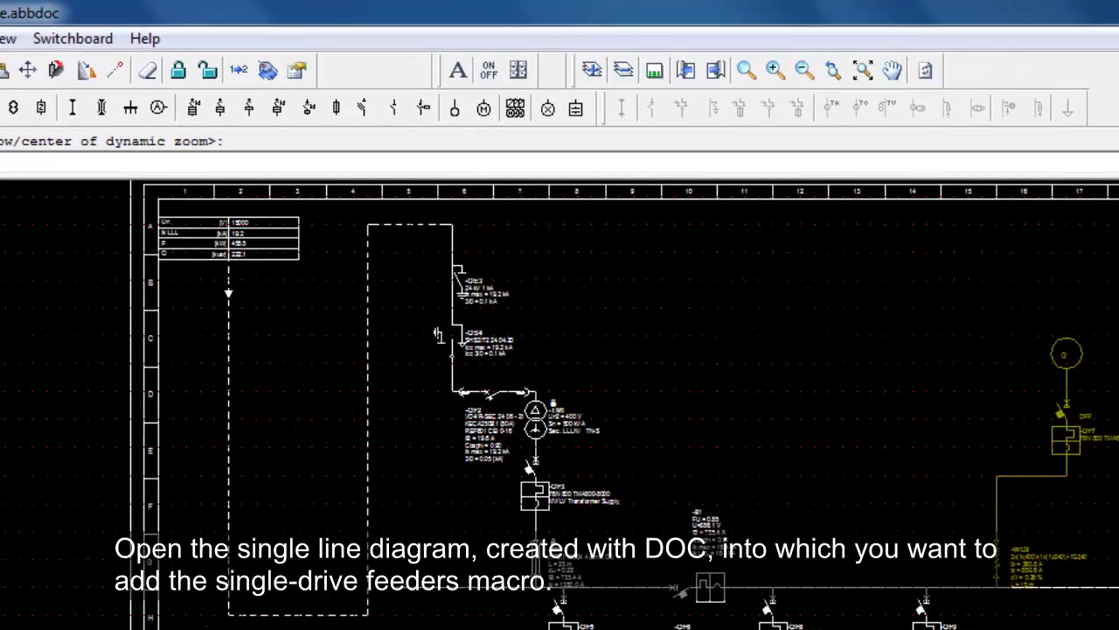
Step: Start inserting a Drive + Motor (from DriveSize) to bring up the .ac file chooser
{"action": "left_click", "coordinate": [515, 107]}
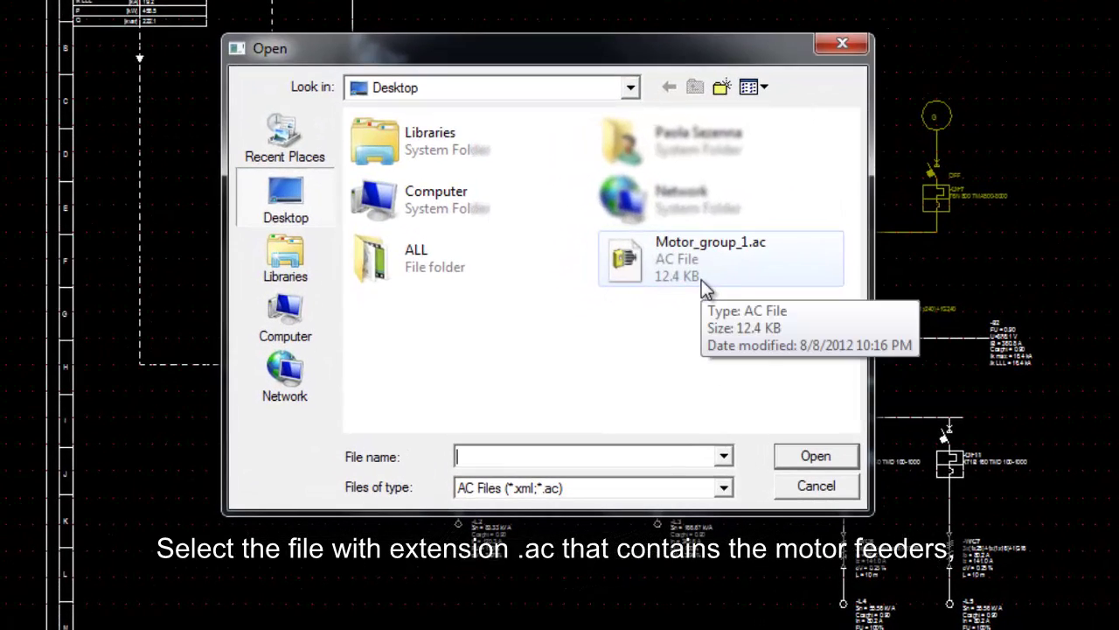
Step: Open Motor_group_1.ac and import both motors, M4BP 280 SMC 4 and M4BP 315 SMD 4
{"action": "left_click", "coordinate": [702, 279]}
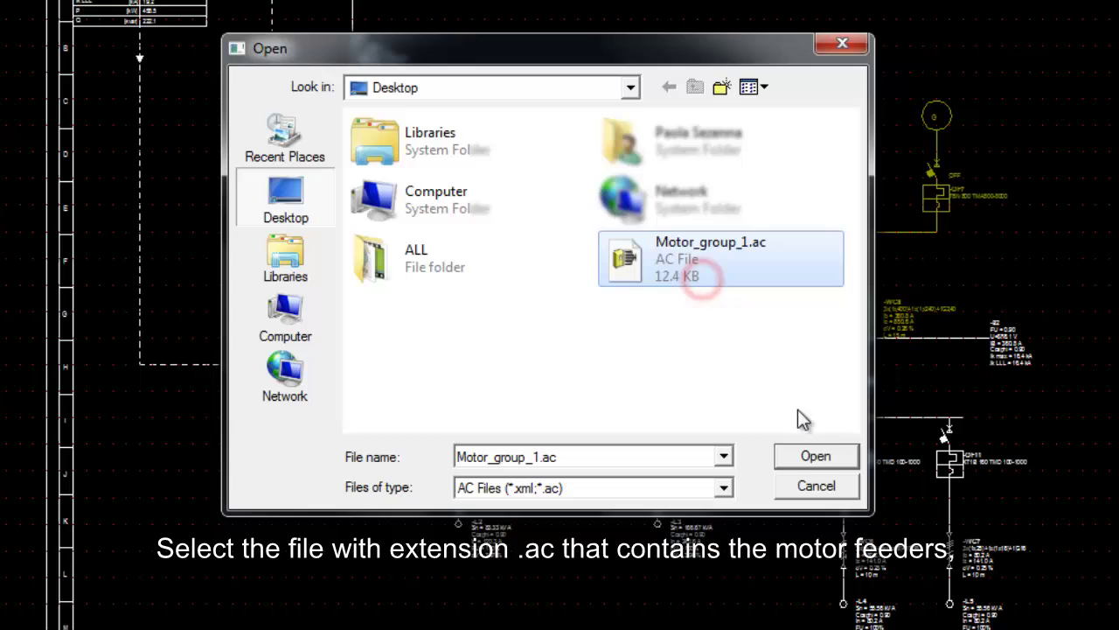
{"action": "left_click", "coordinate": [783, 458]}
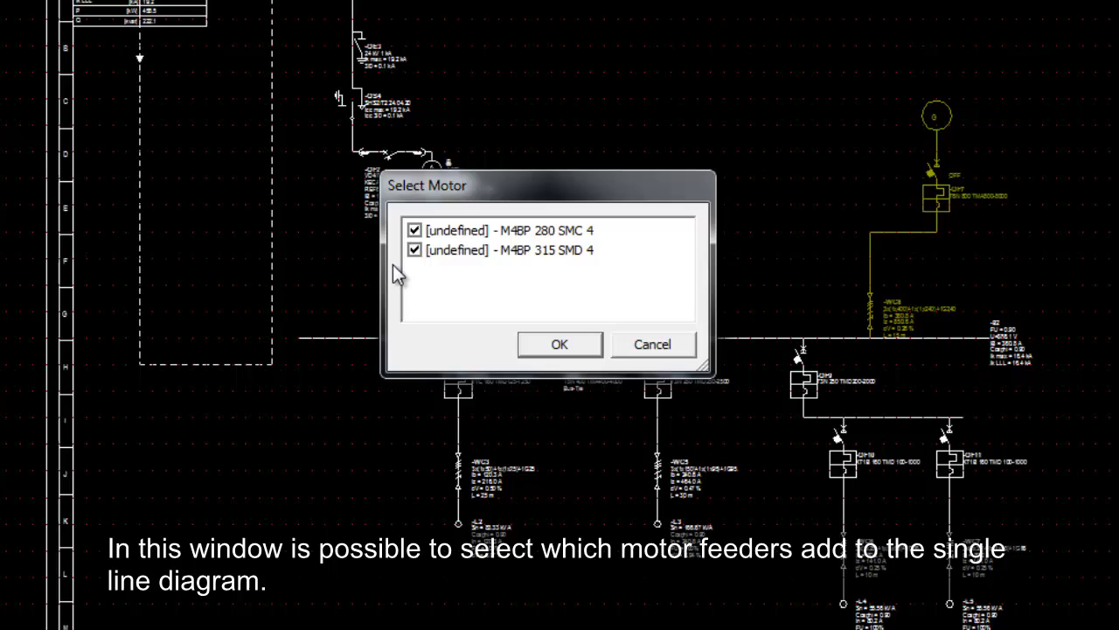
{"action": "left_click", "coordinate": [415, 231]}
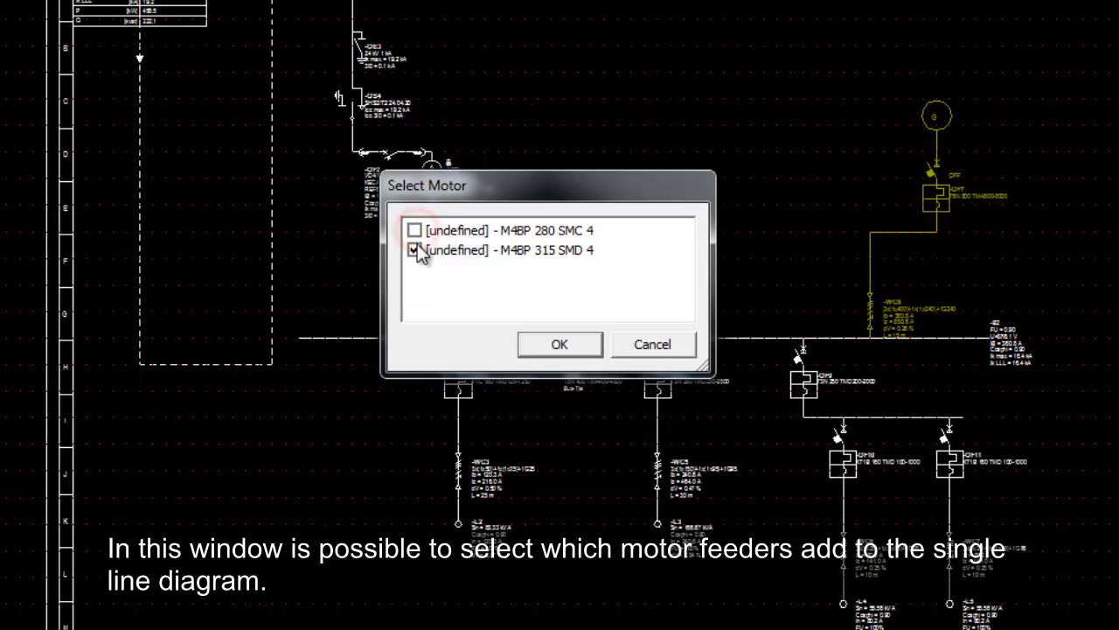
{"action": "left_click", "coordinate": [415, 250]}
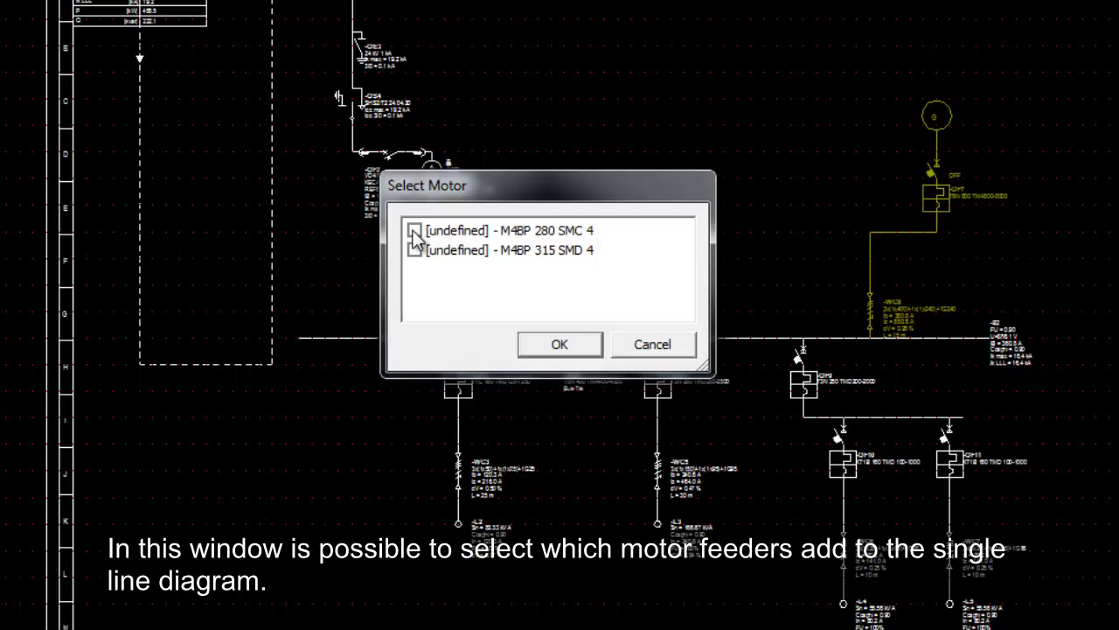
{"action": "left_click", "coordinate": [414, 230]}
{"action": "left_click", "coordinate": [415, 250]}
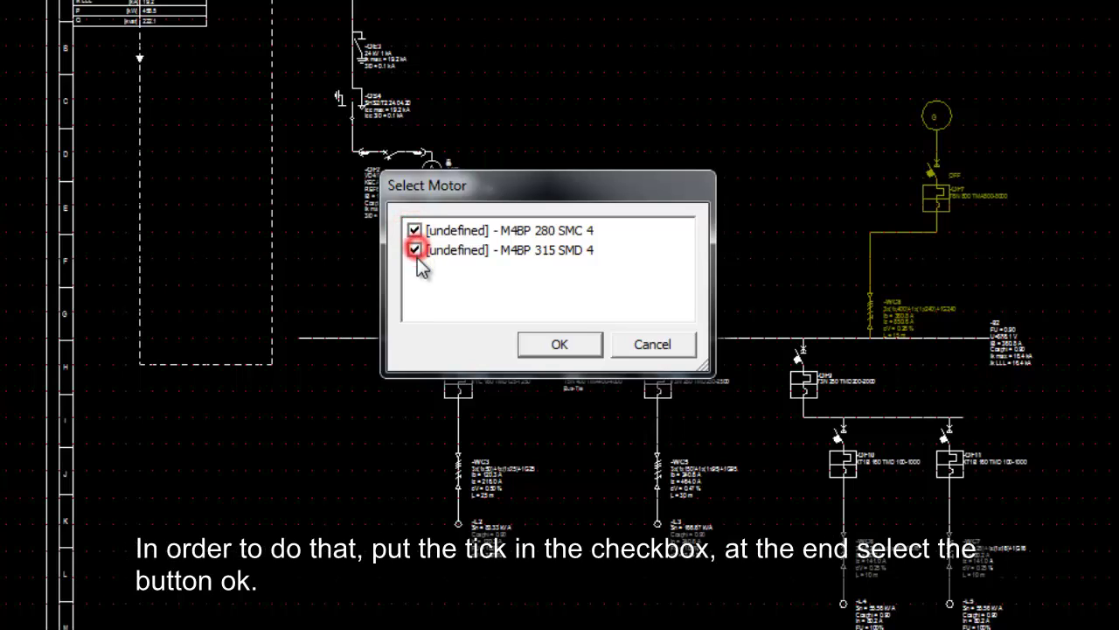
{"action": "left_click", "coordinate": [529, 348]}
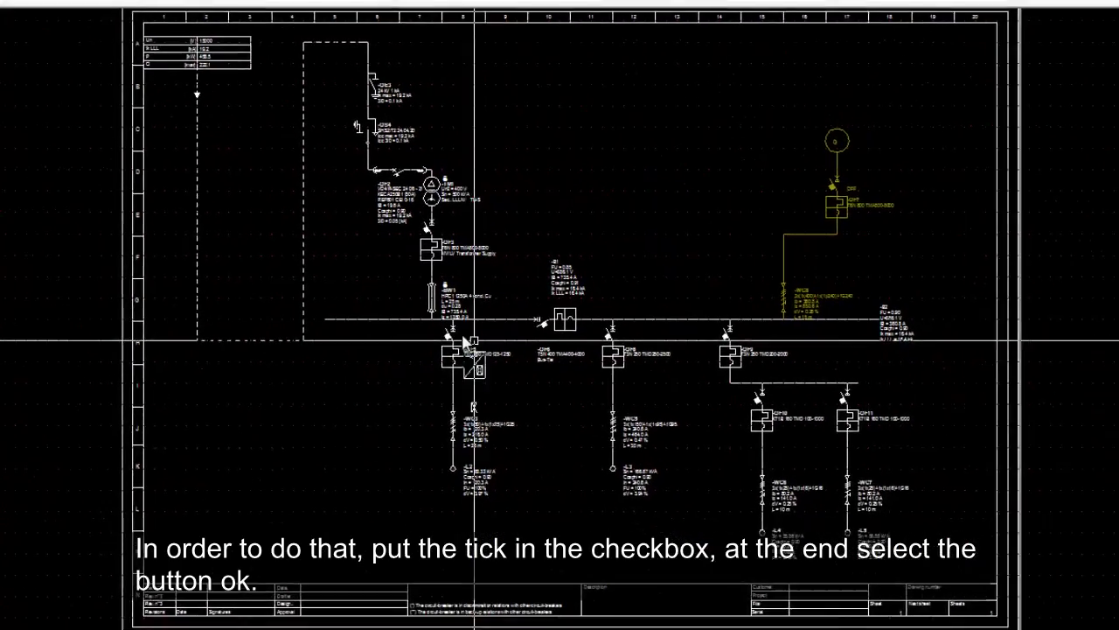
Step: Place the two drive-and-motor feeders on the busbar's left end, named M1 and M2
{"action": "left_click", "coordinate": [339, 320]}
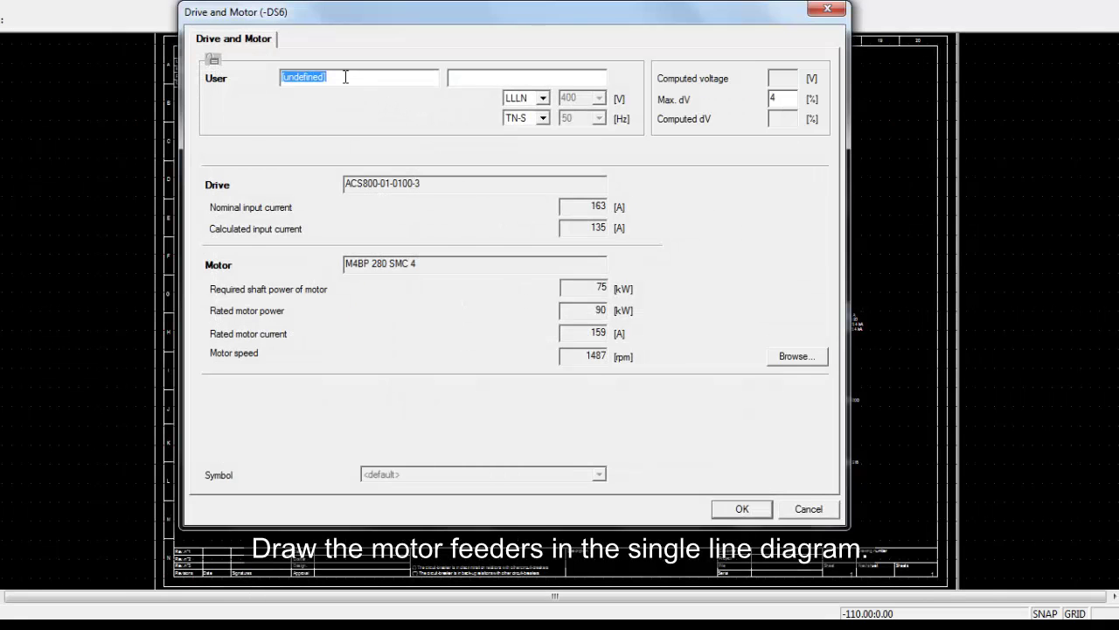
{"action": "type", "text": "M1"}
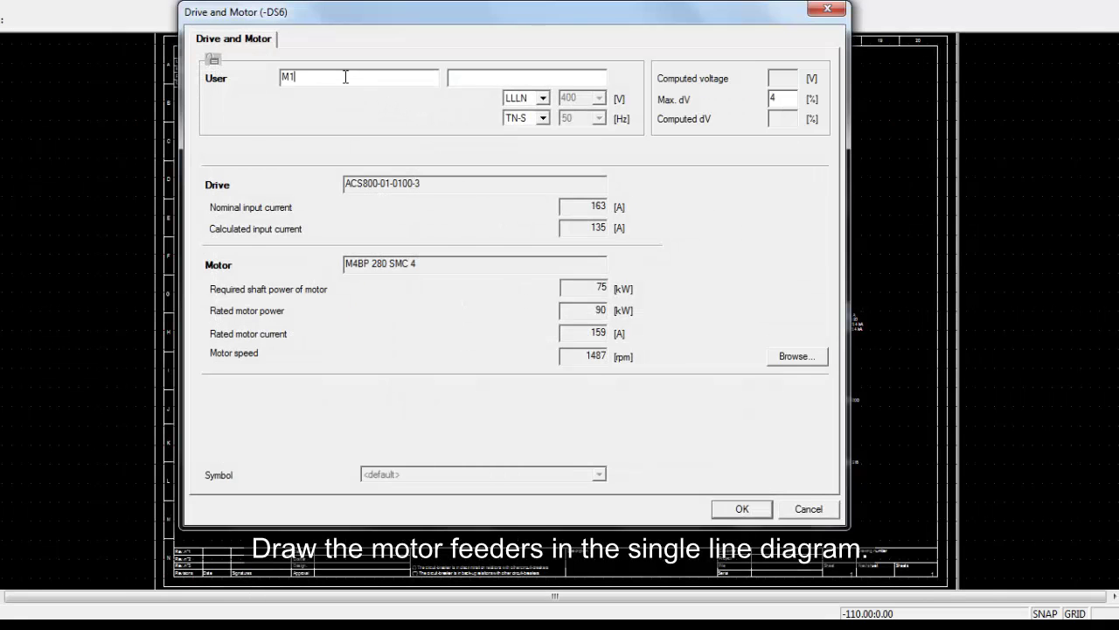
{"action": "left_click", "coordinate": [719, 511]}
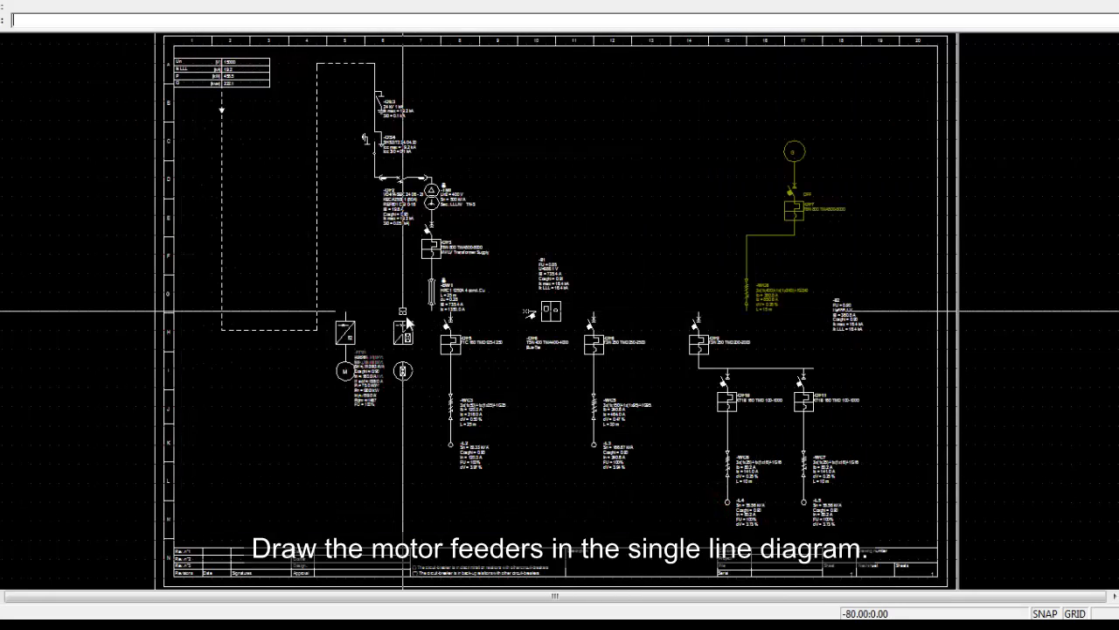
{"action": "left_click", "coordinate": [408, 317]}
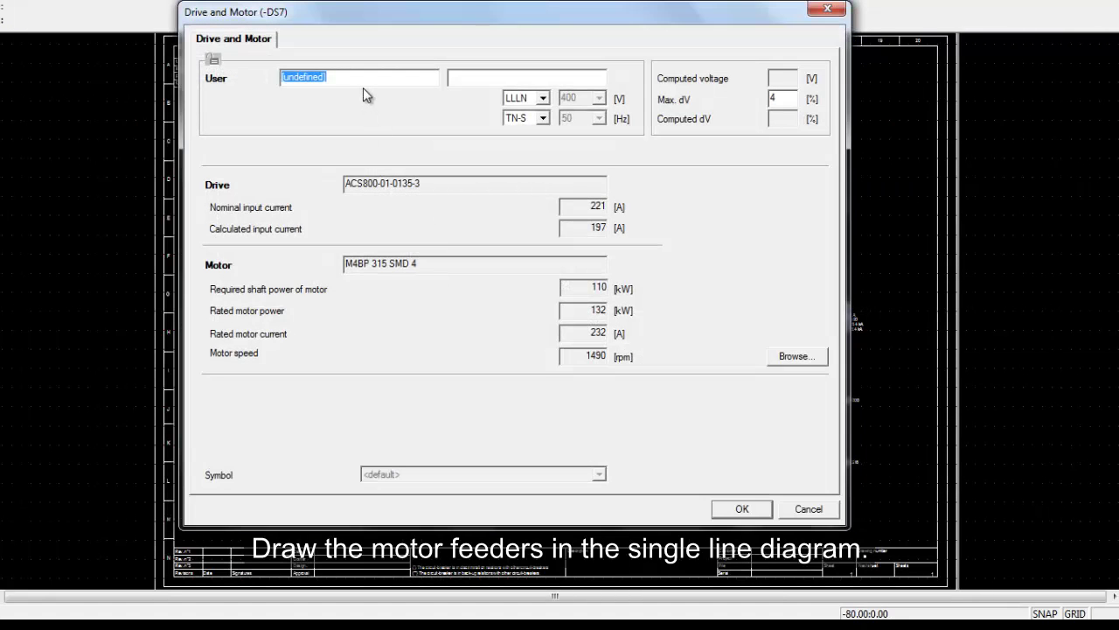
{"action": "type", "text": "M2"}
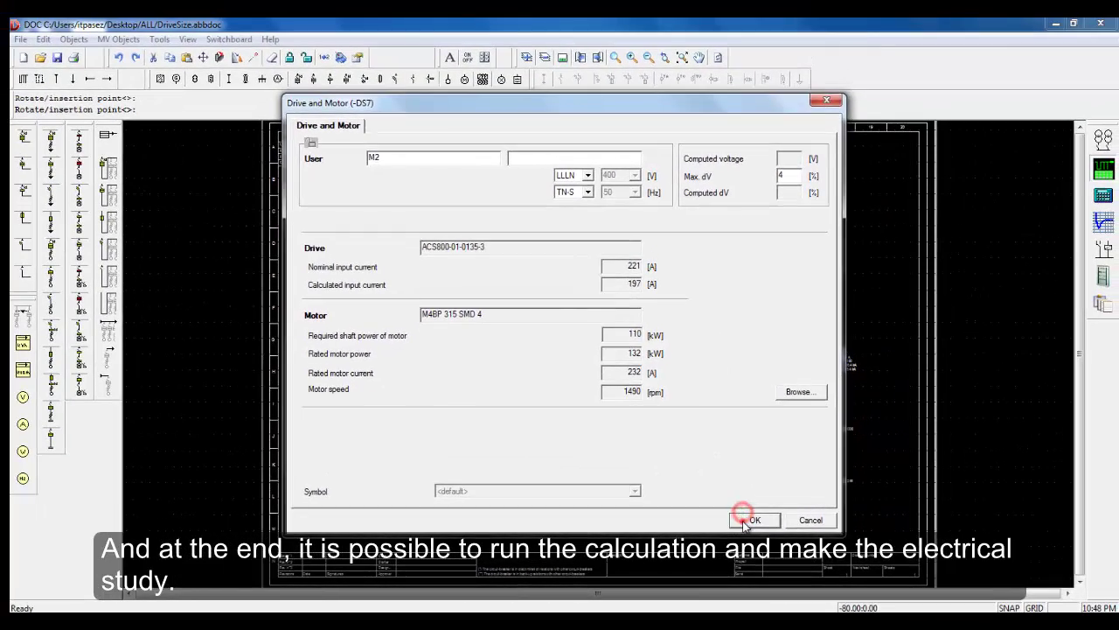
Step: Confirm the M2 feeder and run the network calculation
{"action": "left_click", "coordinate": [742, 516]}
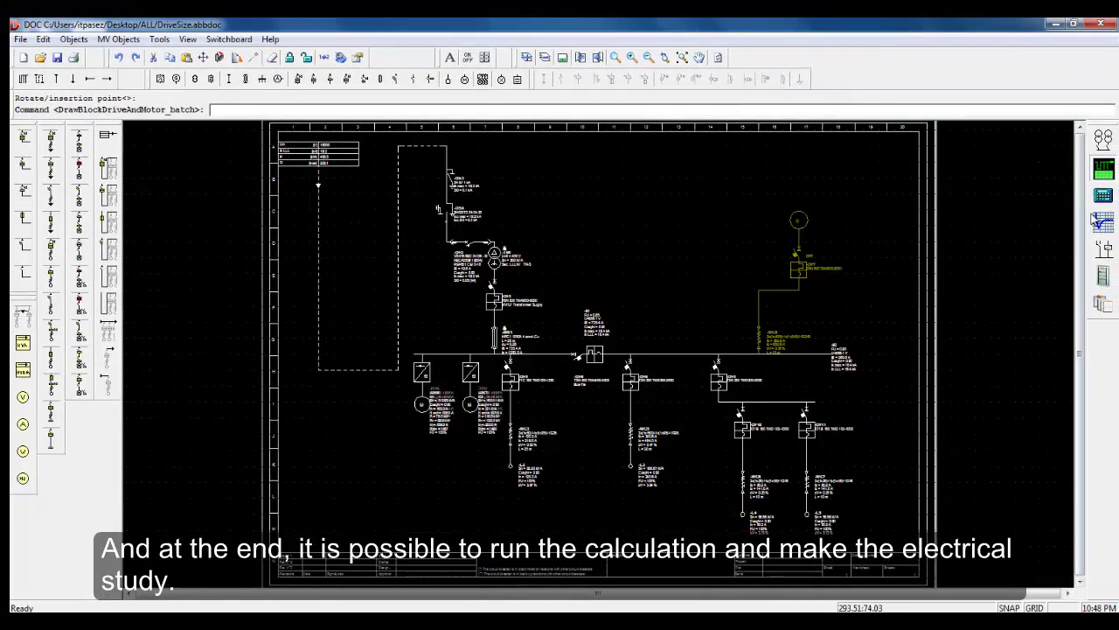
{"action": "left_click", "coordinate": [1104, 222]}
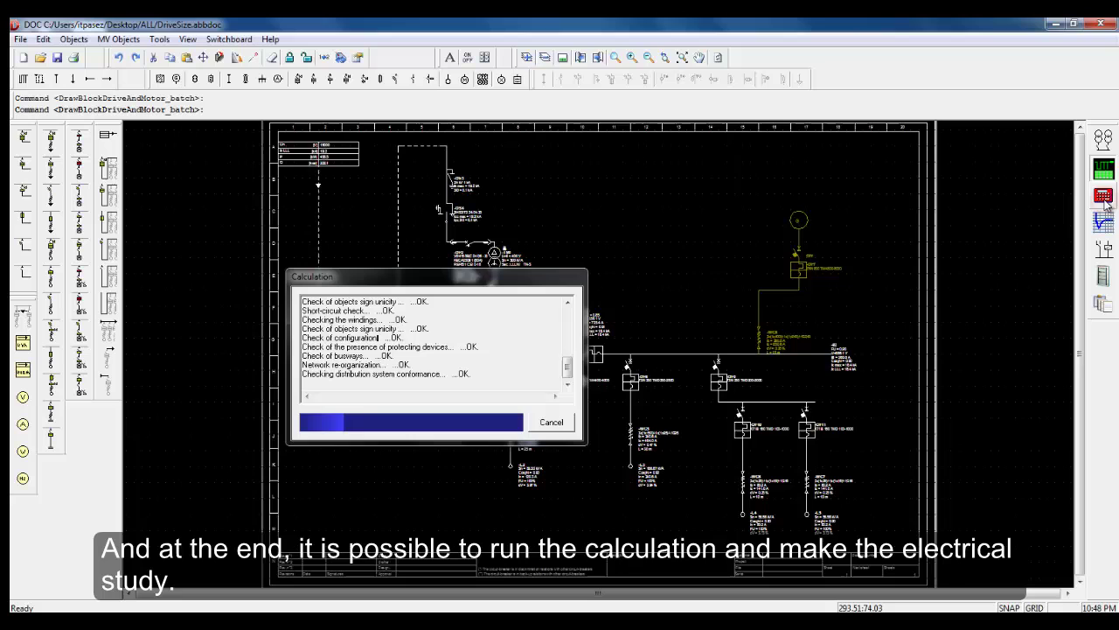